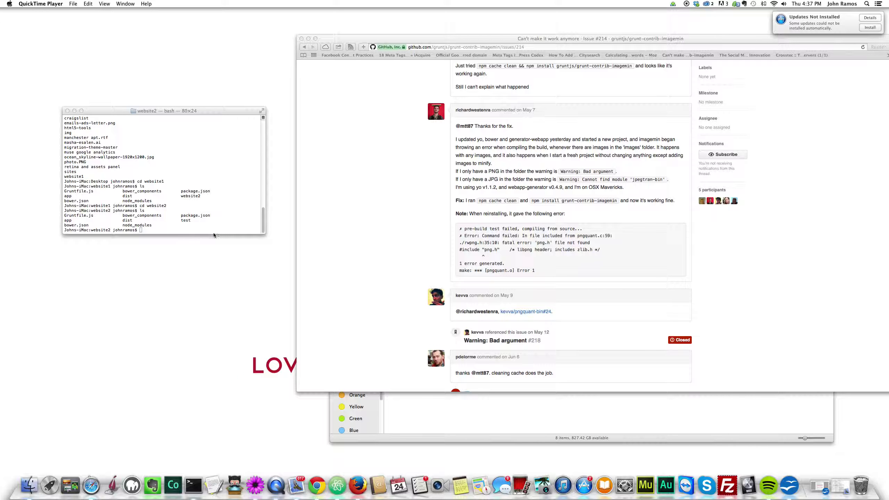
Step: Run npm cache clean in the website2 project's terminal
left_click(180, 234)
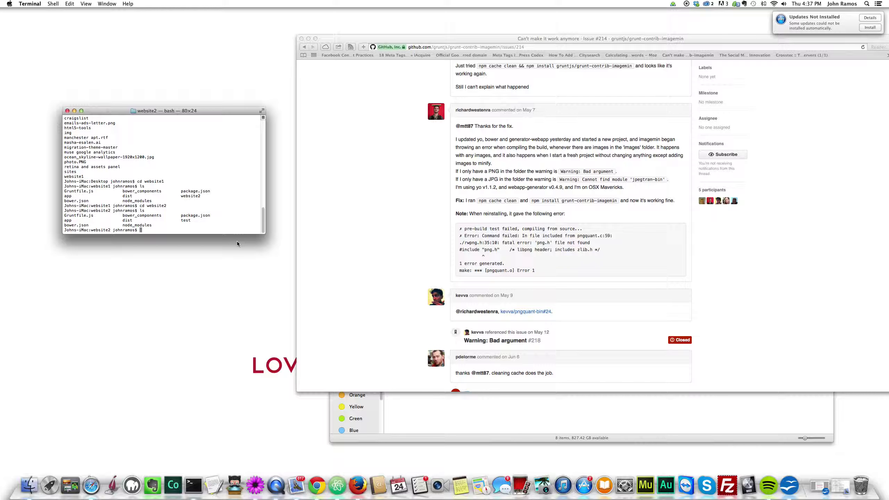
type("npm c")
type("ache clea")
type("n")
key("Return")
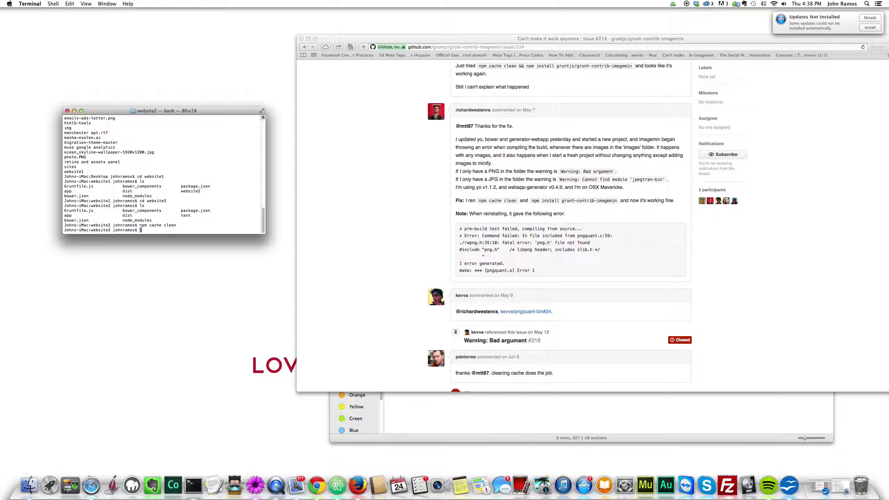
type("npm install")
type(" grunt-contrib")
type("-imagemin")
Step: Run npm install grunt-contrib-imagemin and wait for version 0.7.1 to install
key("Return")
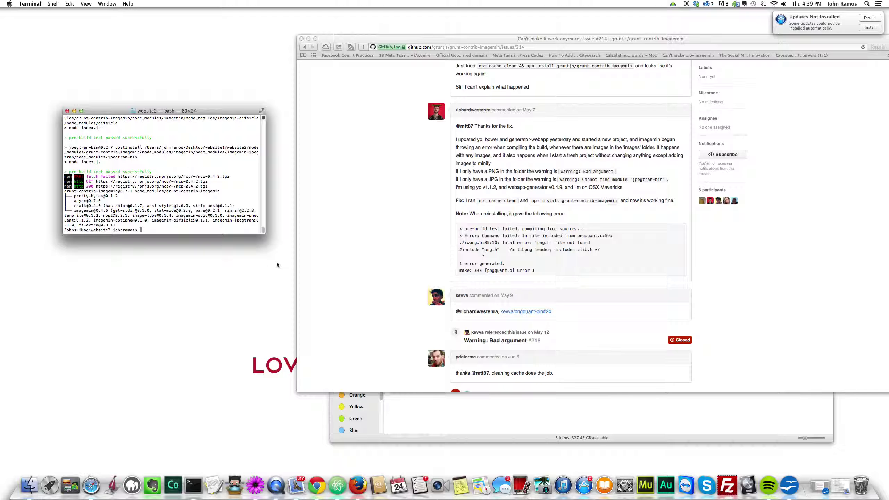
type("grunt build")
Step: Run grunt build and wait for 'Done, without errors.'
key("Return")
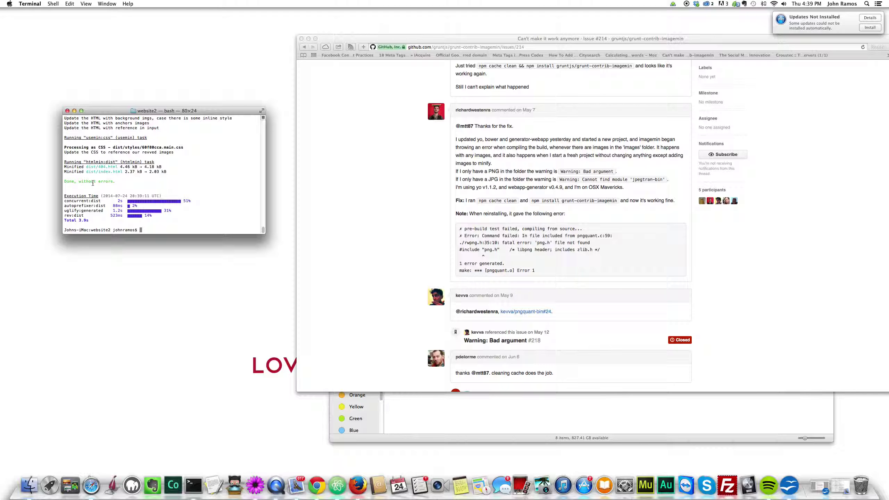
Step: Move Safari aside and open website2's dist/images folder in Finder
left_click_drag(429, 41, 545, 57)
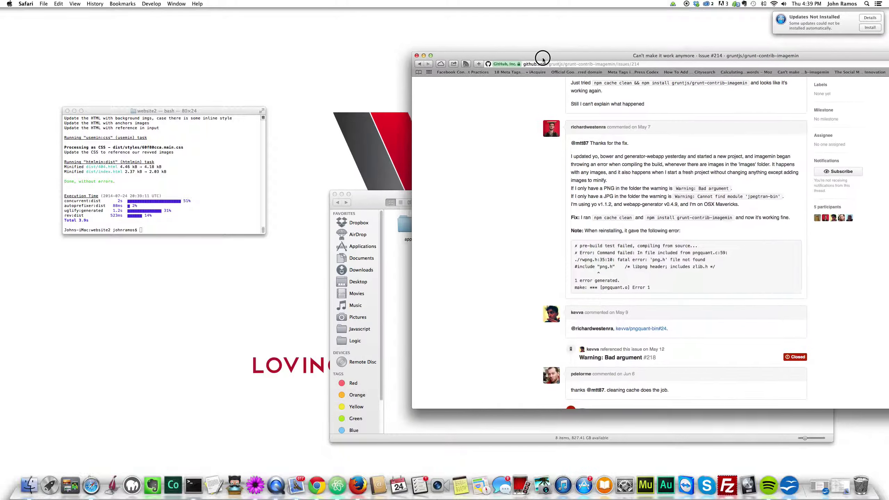
left_click(390, 276)
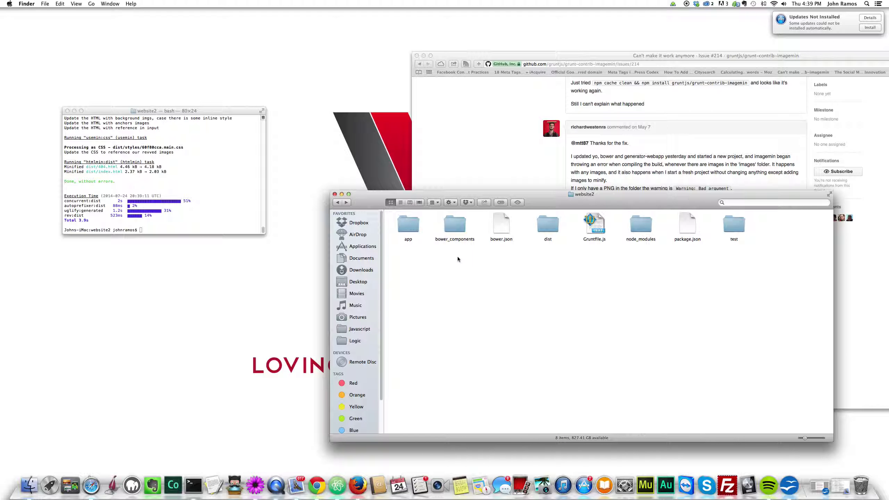
double_click(546, 228)
double_click(502, 228)
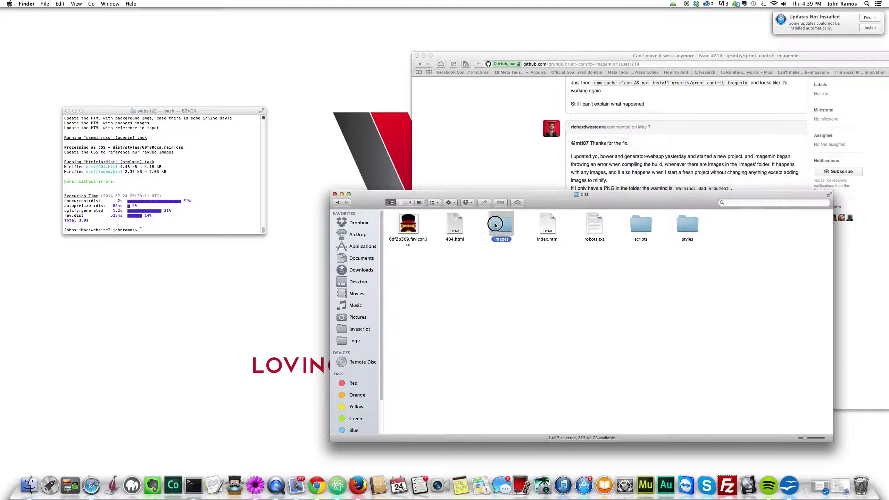
Step: Select and deselect the six hashed-name JPG files, then reposition the images window
left_click_drag(390, 267, 709, 213)
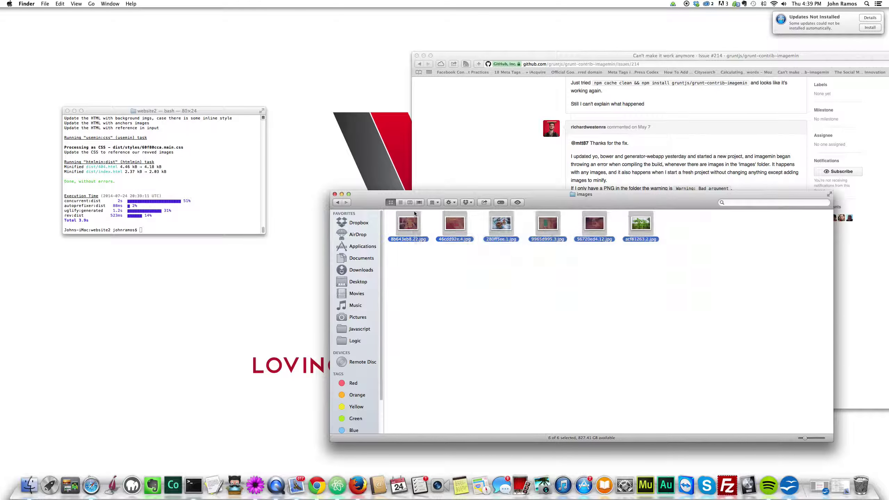
left_click(636, 302)
mouse_move(550, 198)
left_mouse_down()
mouse_move(494, 242)
mouse_move(503, 224)
left_mouse_up()
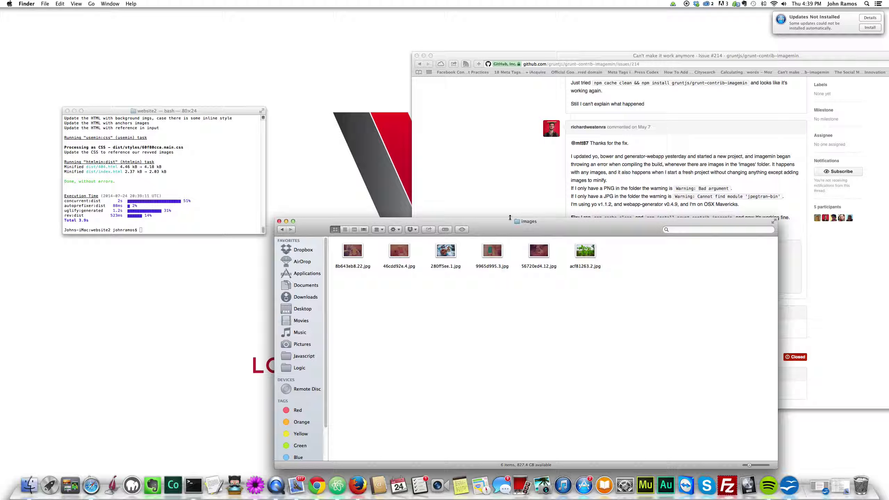
Step: Return to the GitHub imagemin issue page in Safari
left_click(583, 192)
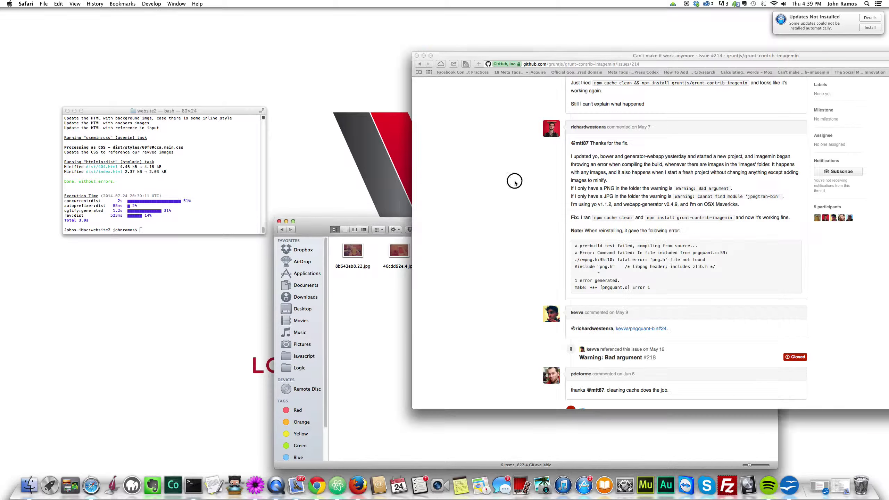
scroll(584, 193, "up", 10)
scroll(577, 196, "down", 10)
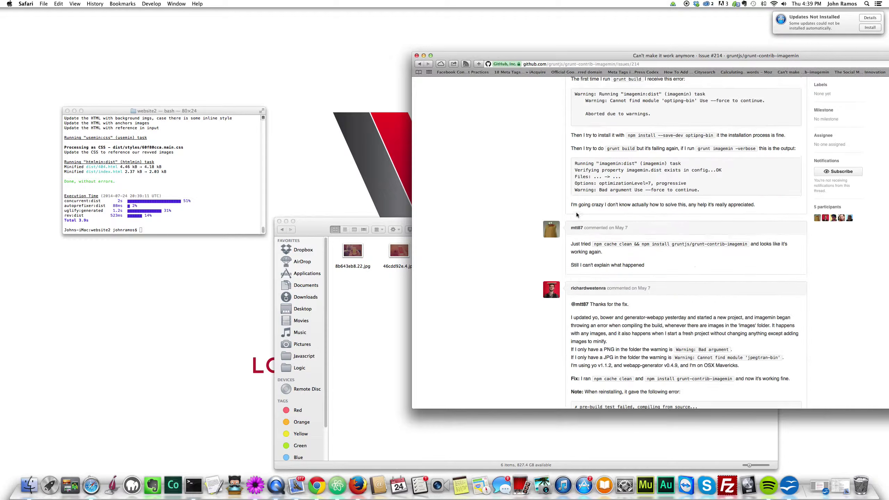
scroll(576, 212, "down", 5)
scroll(556, 224, "down", 5)
scroll(555, 223, "down", 2)
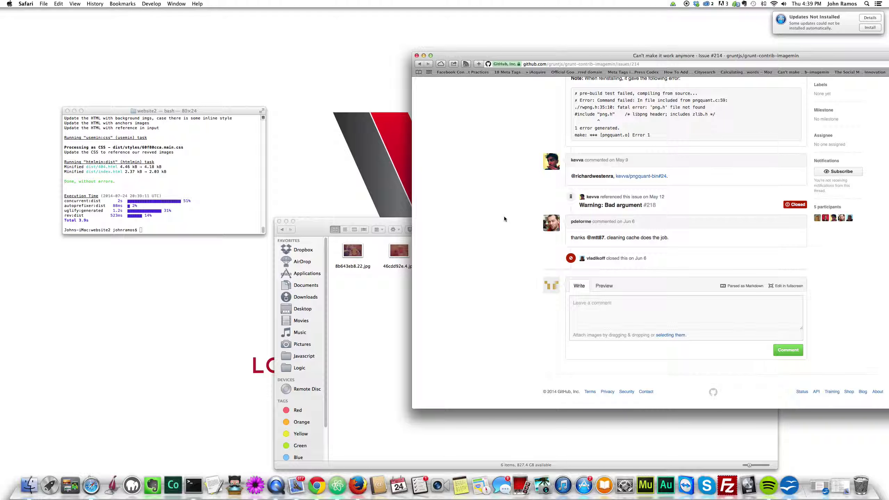